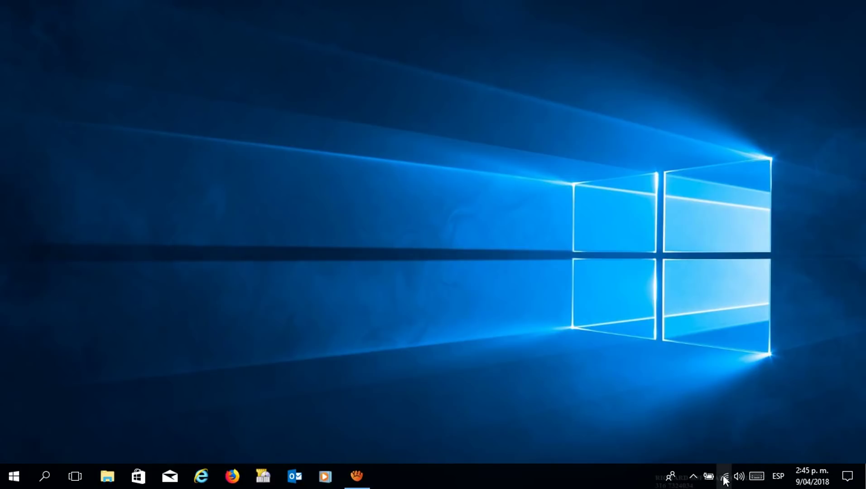
# - Open the Centro de redes y recursos compartidos through the system's network and Internet settings
pyautogui.rightClick(724, 481)
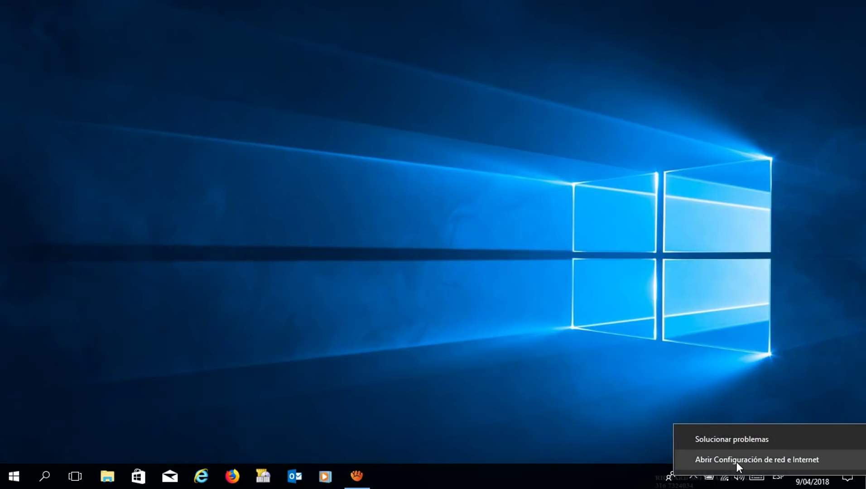
pyautogui.click(790, 459)
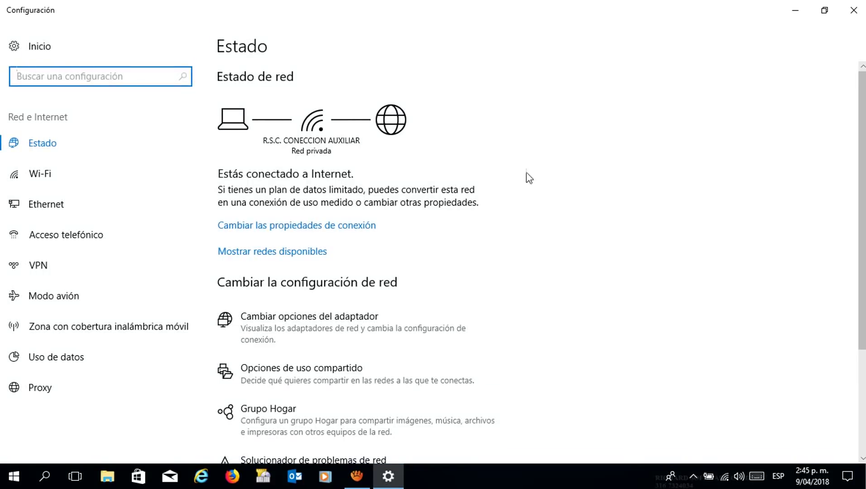
pyautogui.scroll(-1, 861, 181)
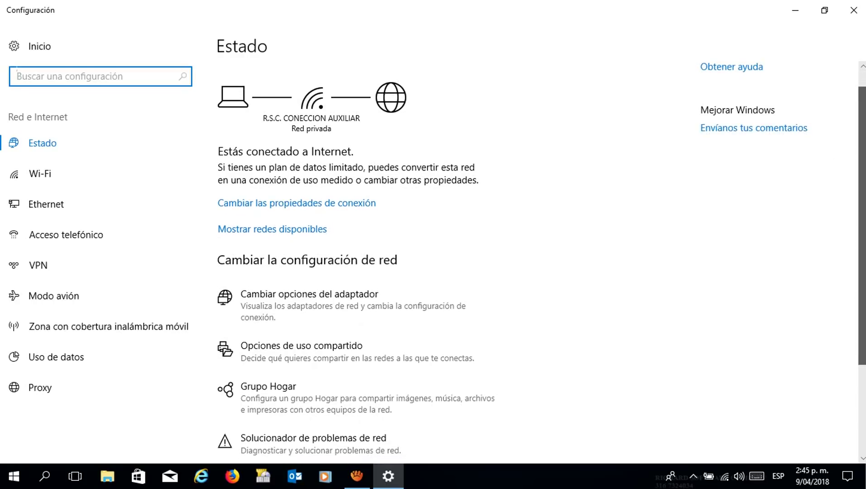
pyautogui.scroll(1, 541, 263)
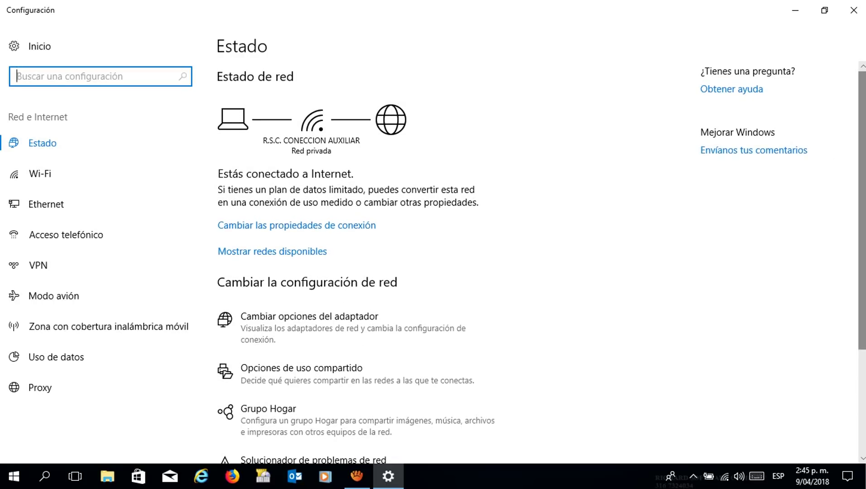
pyautogui.scroll(-3, 353, 254)
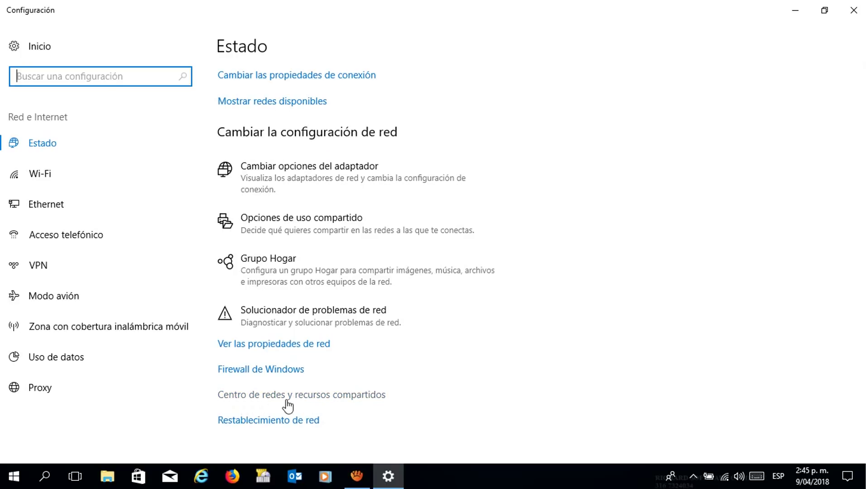
pyautogui.click(358, 402)
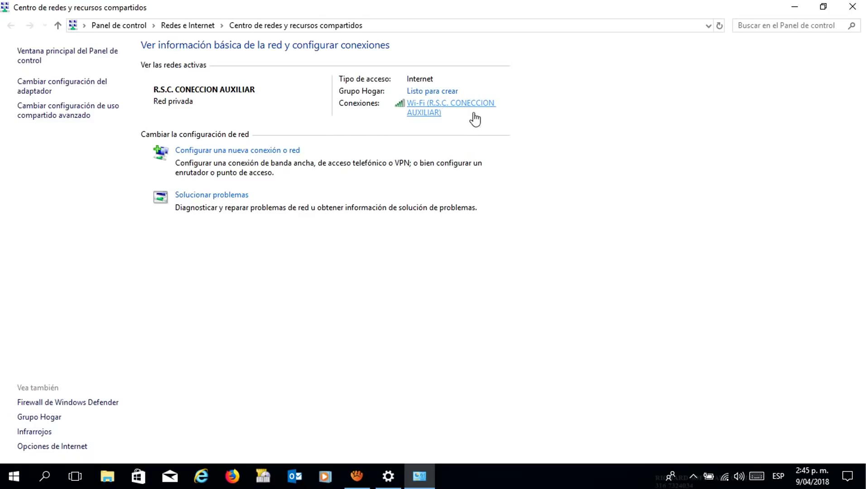
# - Examine the Wi-Fi connection's Internet Protocol version 4 (TCP/IPv4) address settings without changing them, and close all network windows
pyautogui.click(437, 114)
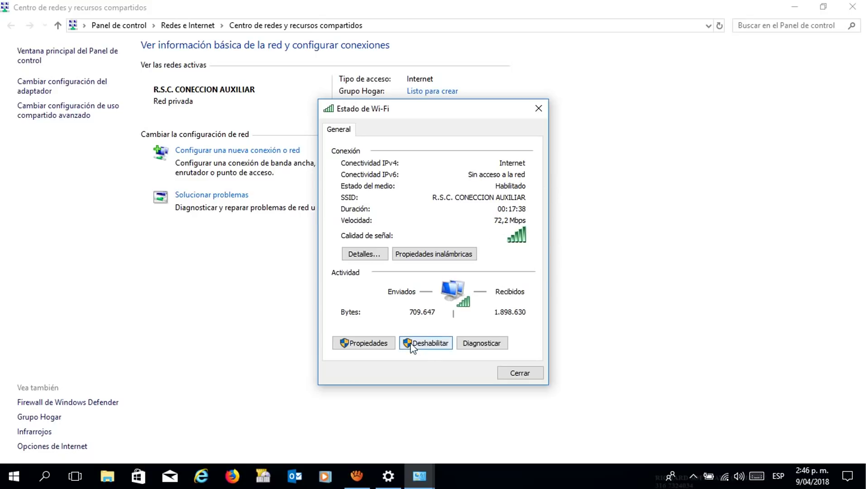
pyautogui.click(380, 348)
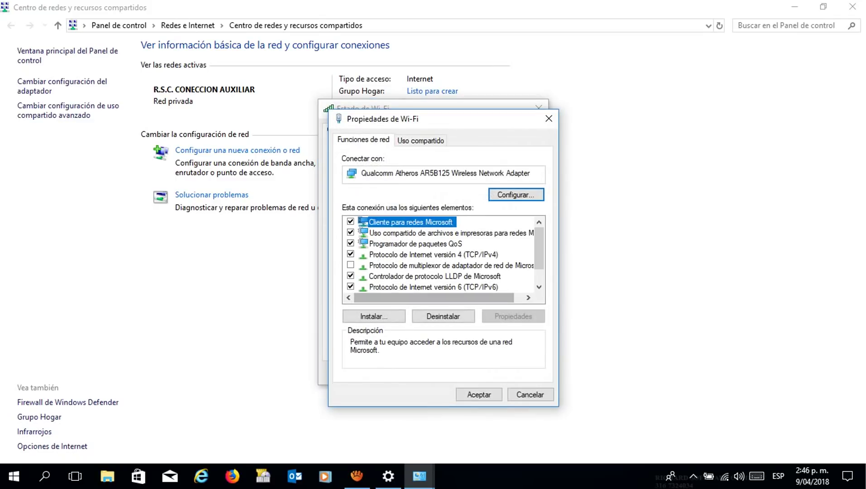
pyautogui.scroll(-1, 439, 253)
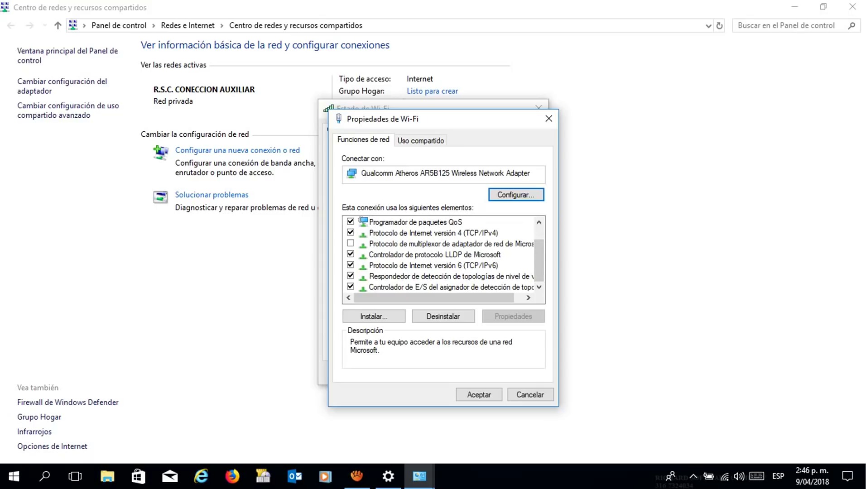
pyautogui.doubleClick(433, 233)
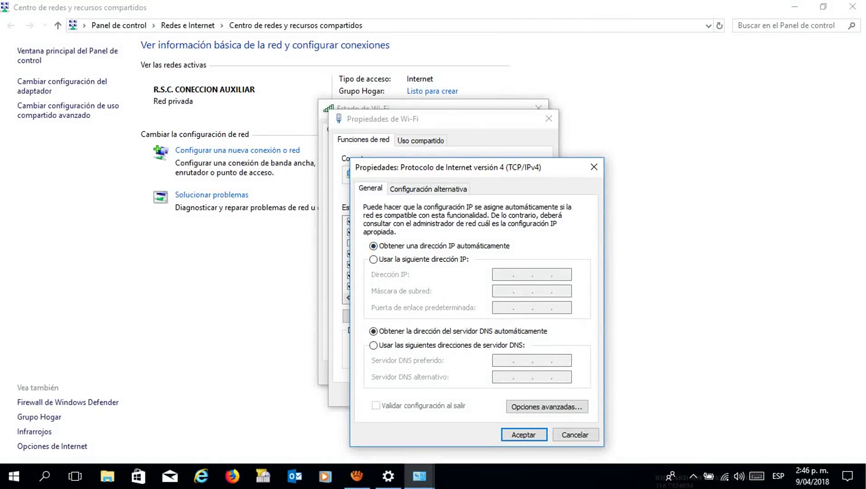
pyautogui.click(594, 167)
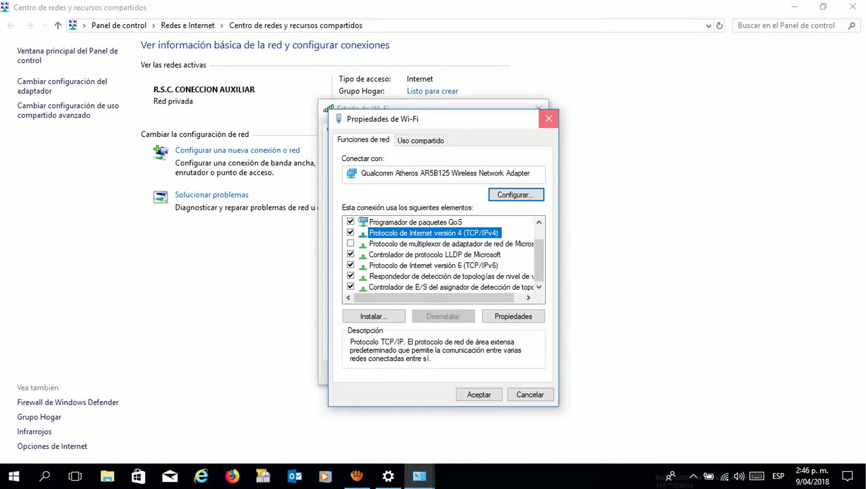
pyautogui.click(548, 119)
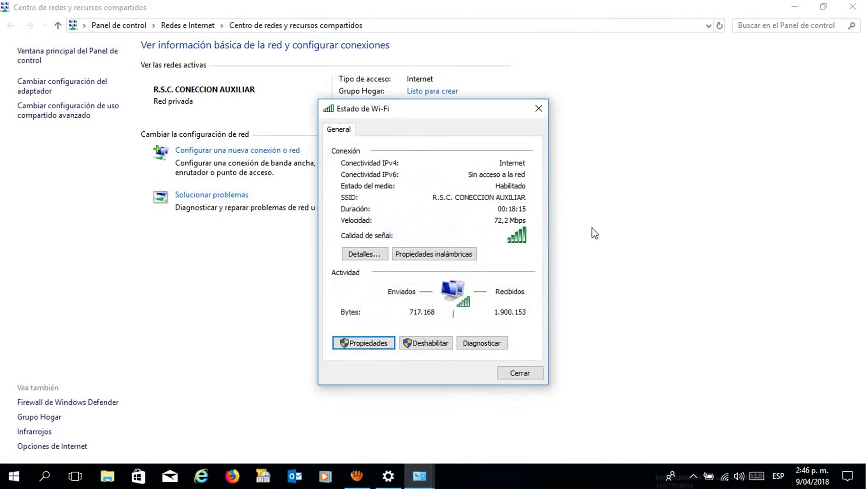
pyautogui.click(539, 110)
pyautogui.click(852, 7)
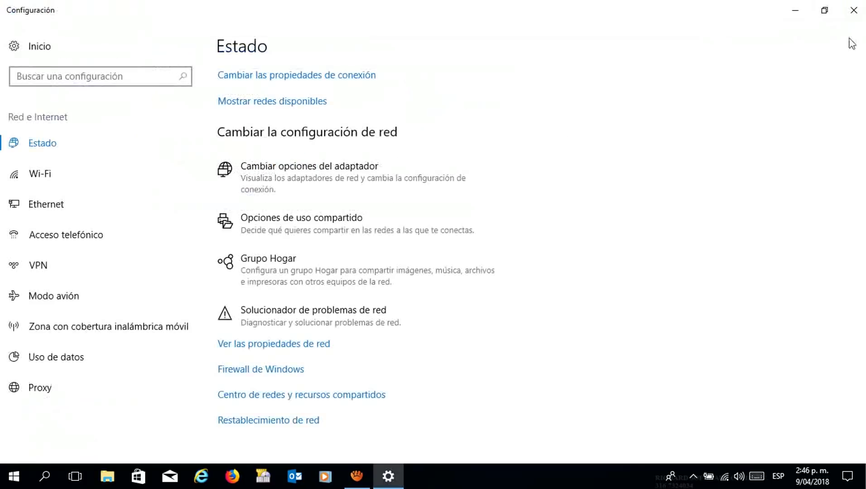
pyautogui.click(852, 10)
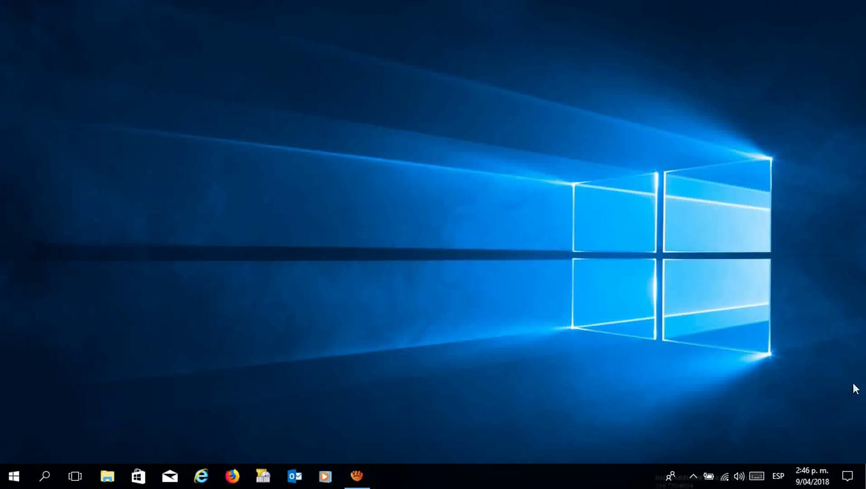
# - Reopen the network and Internet settings and go to the Centro de redes y recursos compartidos
pyautogui.rightClick(725, 478)
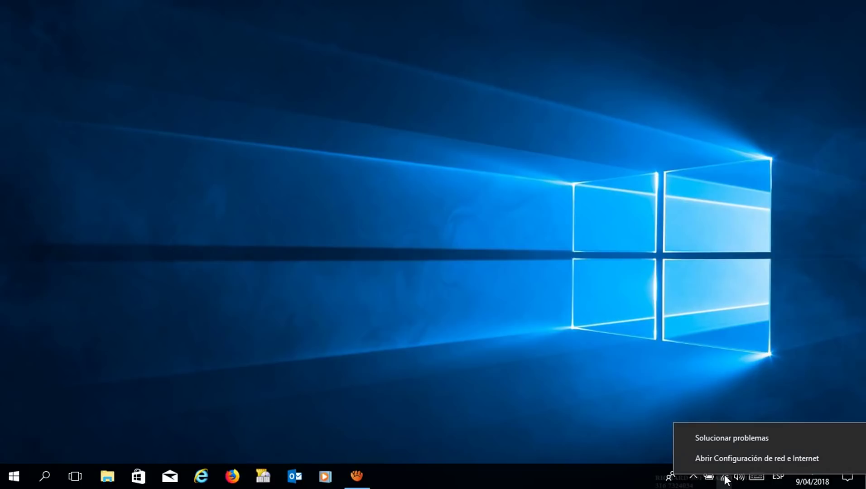
pyautogui.click(734, 457)
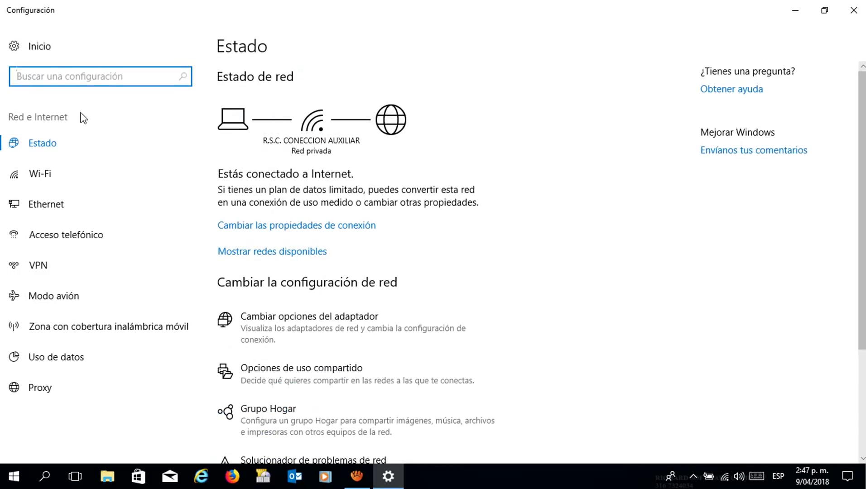
pyautogui.scroll(-3, 669, 400)
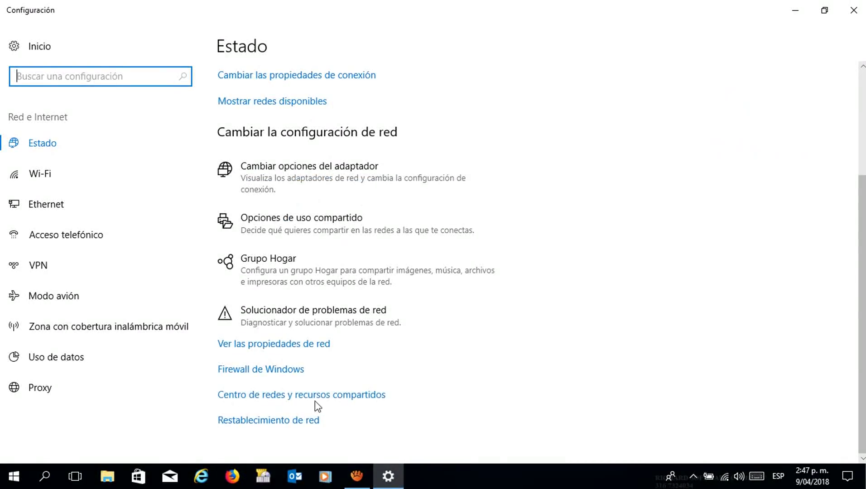
pyautogui.click(351, 398)
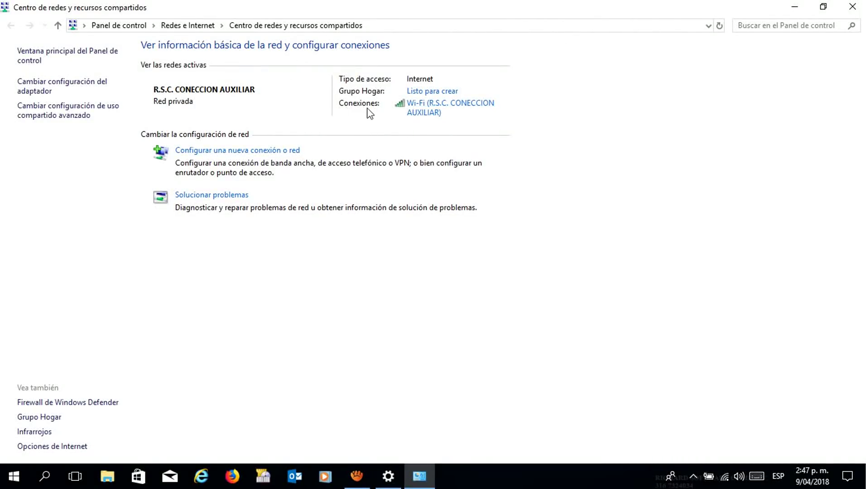
# - Check the active Wi-Fi connection's details for its IPv4 address, subnet mask, default gateway and DNS server
pyautogui.click(431, 115)
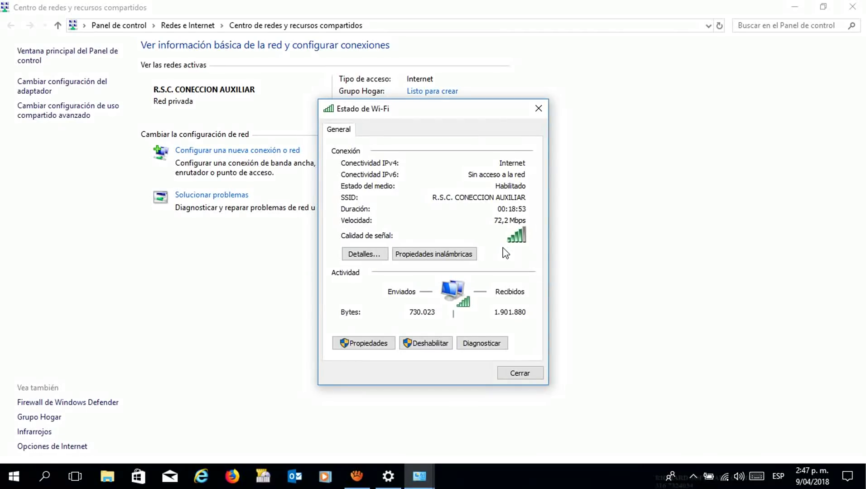
pyautogui.click(364, 254)
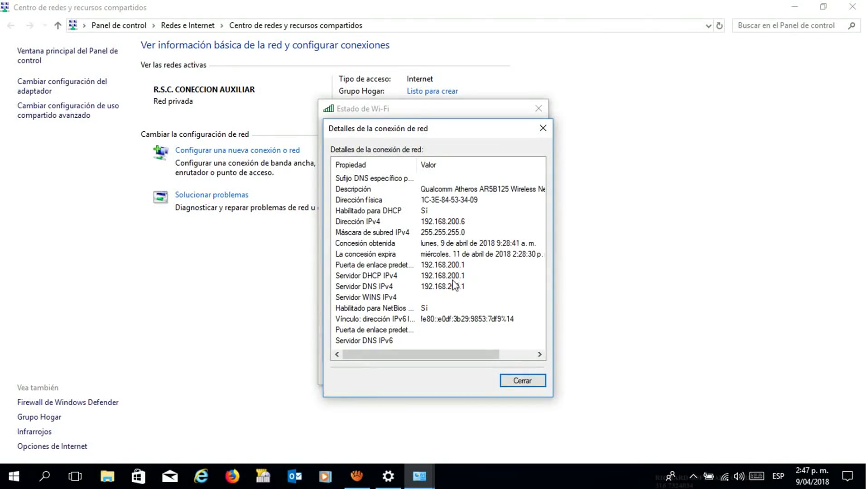
pyautogui.click(547, 126)
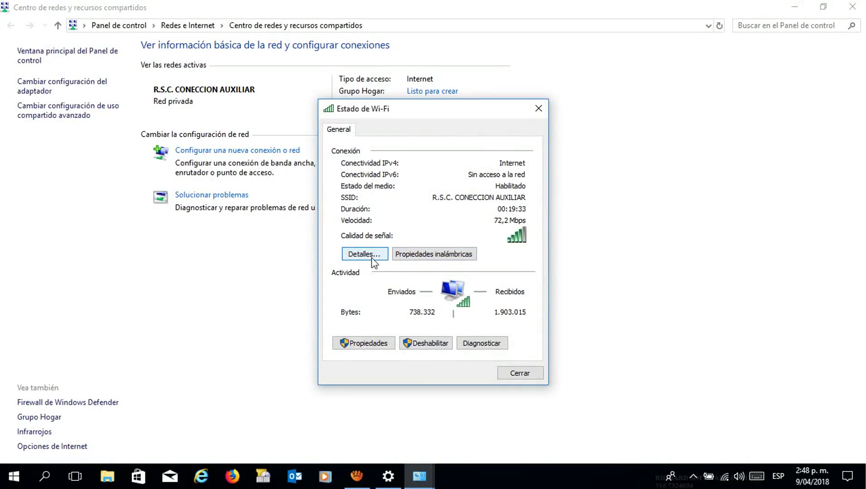
# - In the Wi-Fi adapter's TCP/IPv4 properties, assign the static IP address 192.168.200.6 with subnet mask 255.255.255.0
pyautogui.click(370, 345)
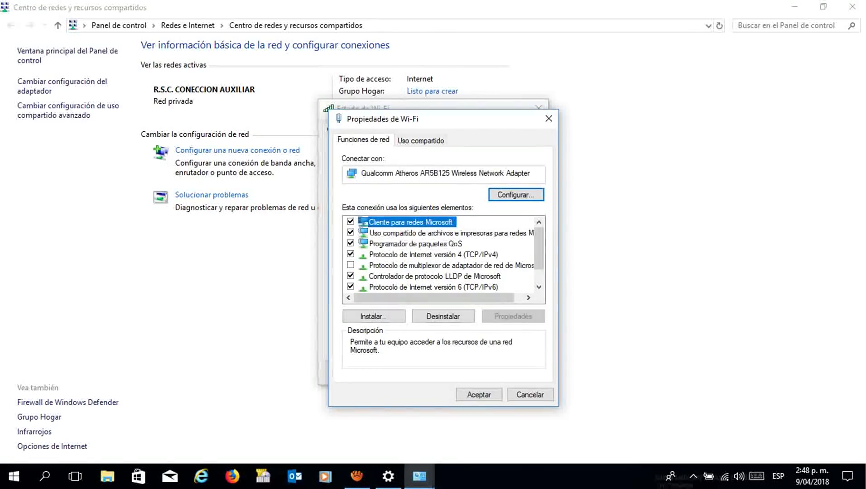
pyautogui.doubleClick(421, 254)
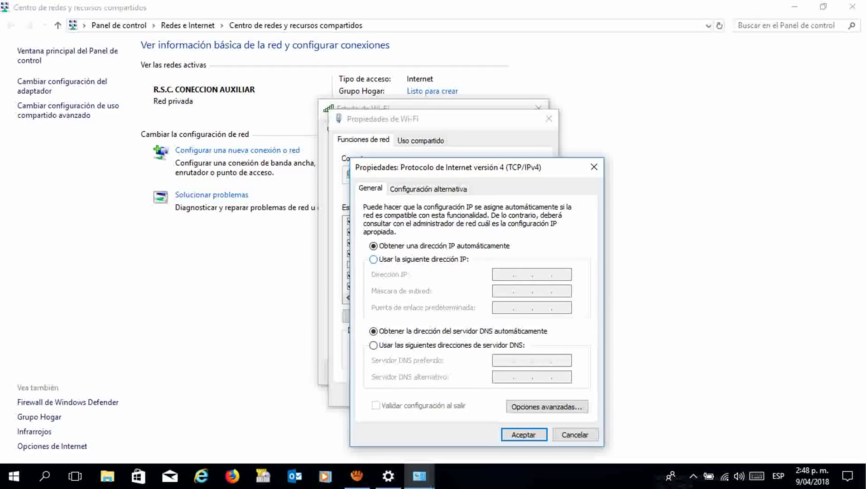
pyautogui.click(373, 259)
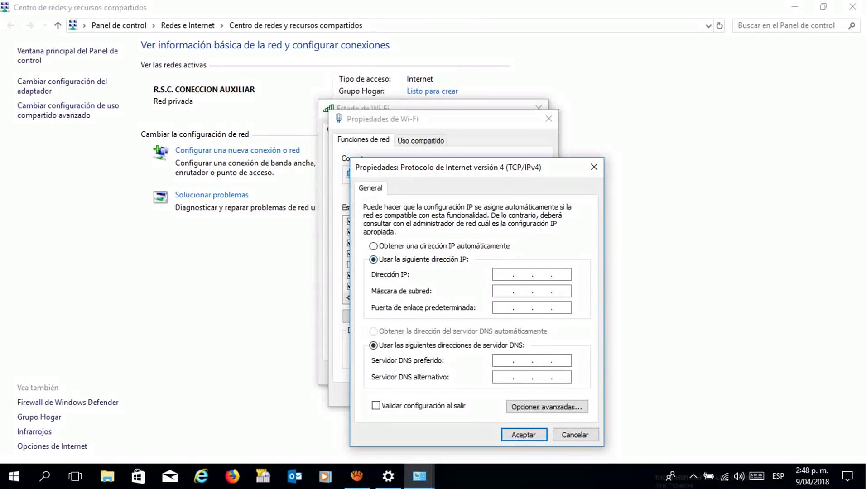
pyautogui.click(503, 273)
pyautogui.write('19')
pyautogui.write('2 . 168 . 200 .')
pyautogui.write('6')
pyautogui.click(520, 292)
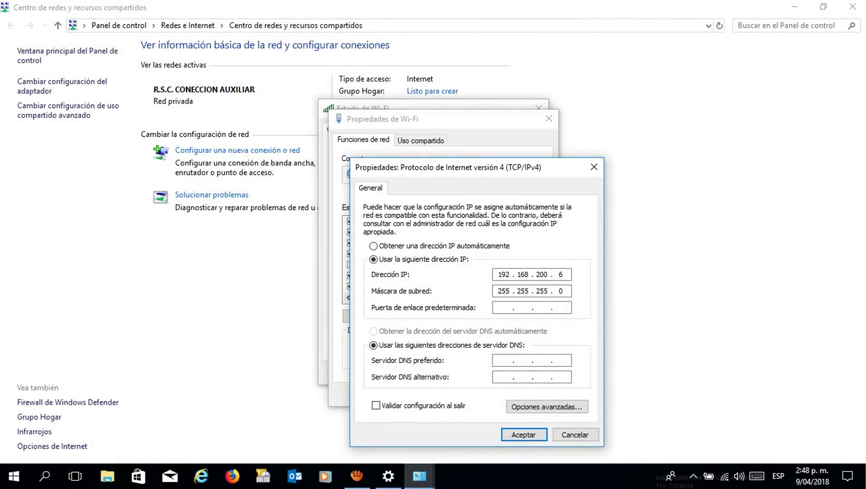
# - Set both the default gateway and the preferred DNS server to 192.168.200.1, and apply the Wi-Fi properties
pyautogui.write('192 . 168 . 200 . 1')
pyautogui.click(503, 361)
pyautogui.write('192 . 168 . 200 . 1')
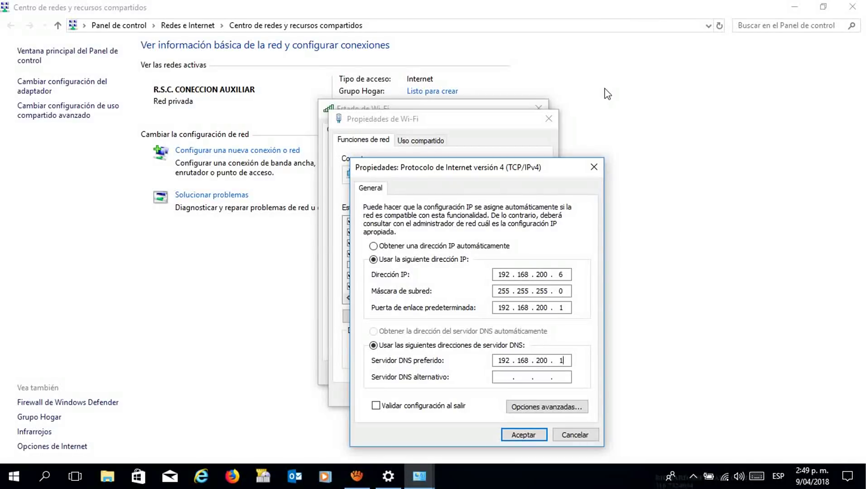
pyautogui.click(538, 433)
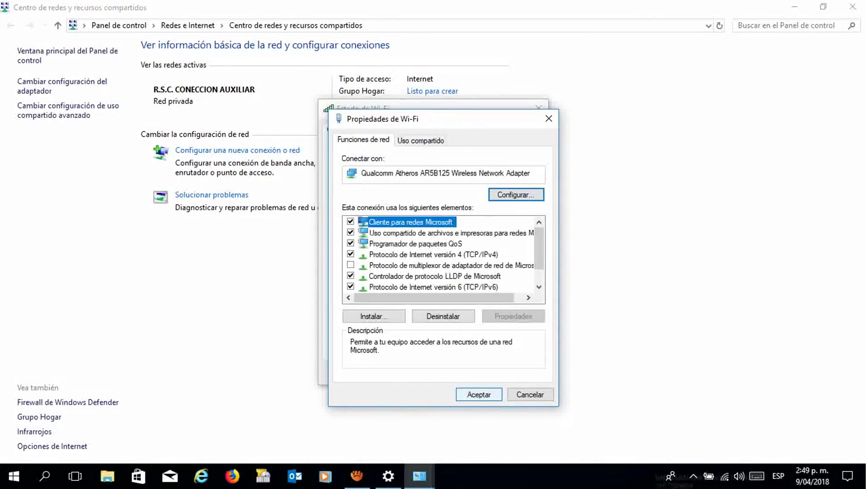
pyautogui.click(479, 395)
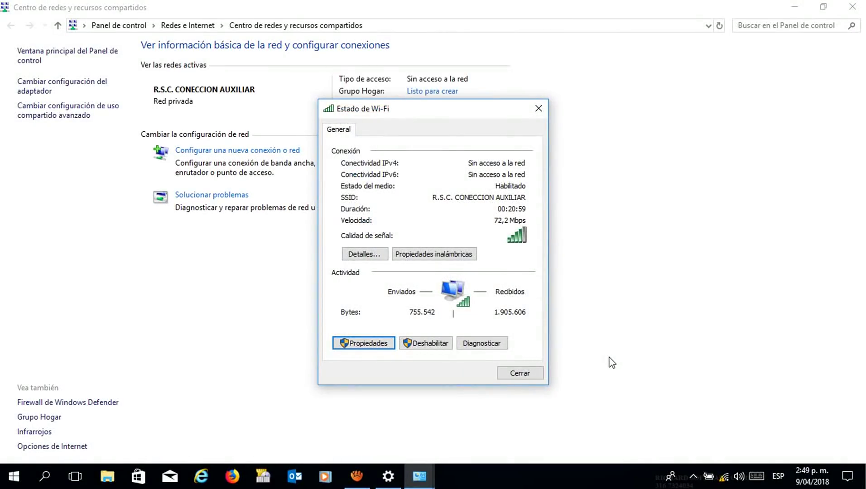
# - Move the Wi-Fi status dialog aside and check the connection details for the DHCP state and IPv4 addresses
pyautogui.moveTo(439, 112); pyautogui.dragTo(693, 146)
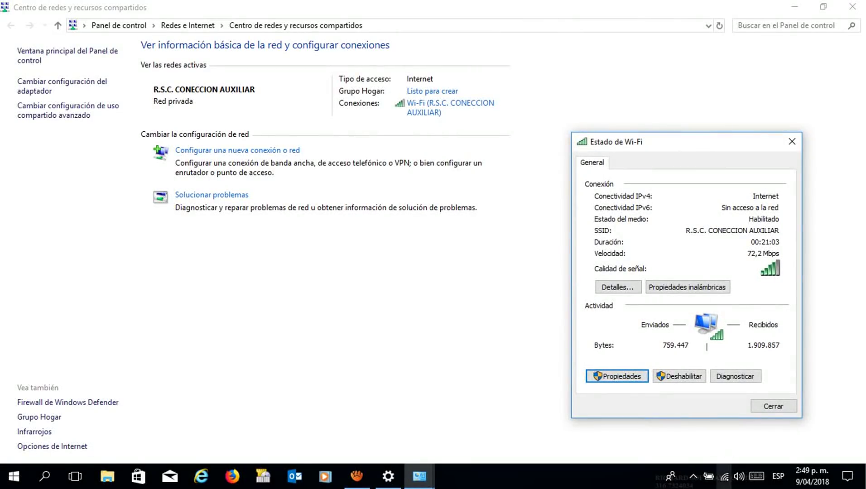
pyautogui.click(607, 292)
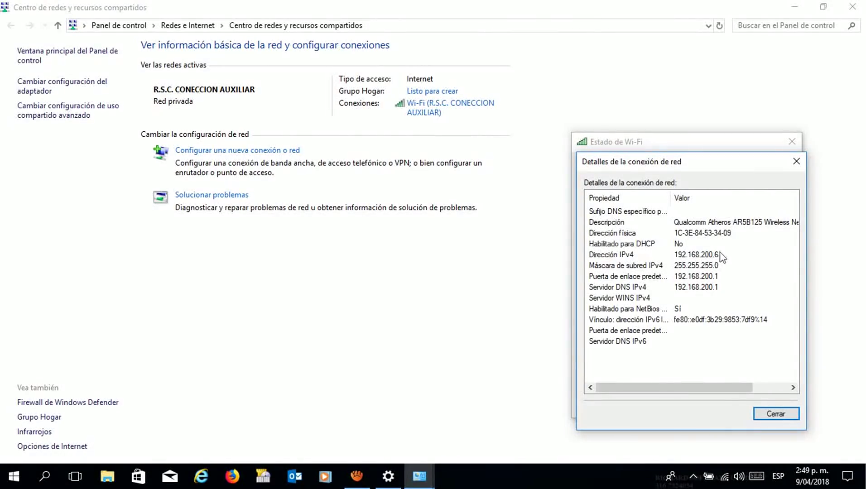
pyautogui.click(796, 161)
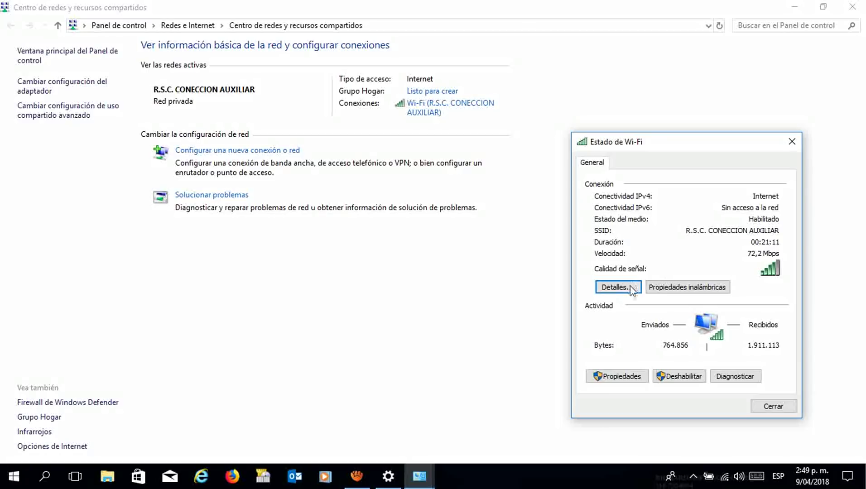
# - Review the saved static address settings in the Wi-Fi connection's TCP/IPv4 properties, leaving them unmodified
pyautogui.click(622, 379)
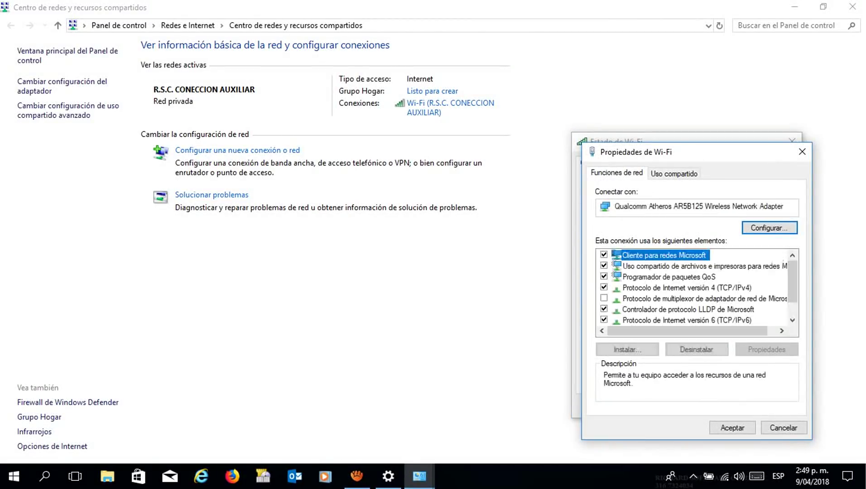
pyautogui.doubleClick(686, 288)
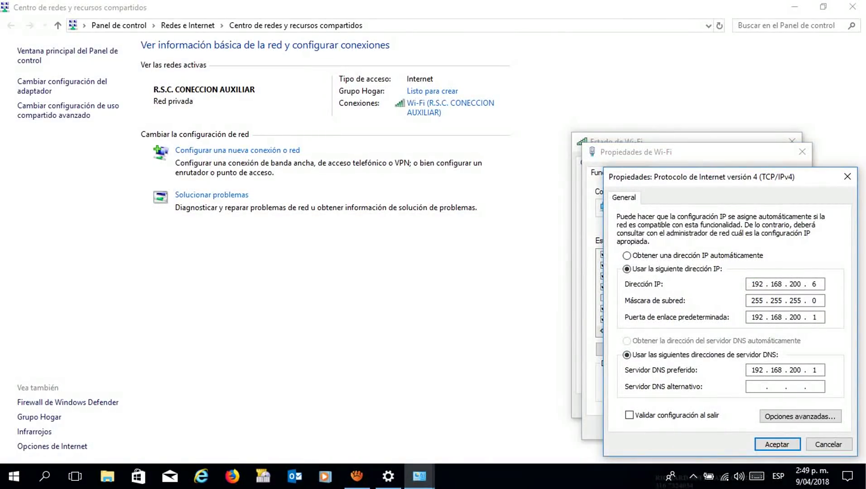
pyautogui.click(847, 176)
pyautogui.click(801, 152)
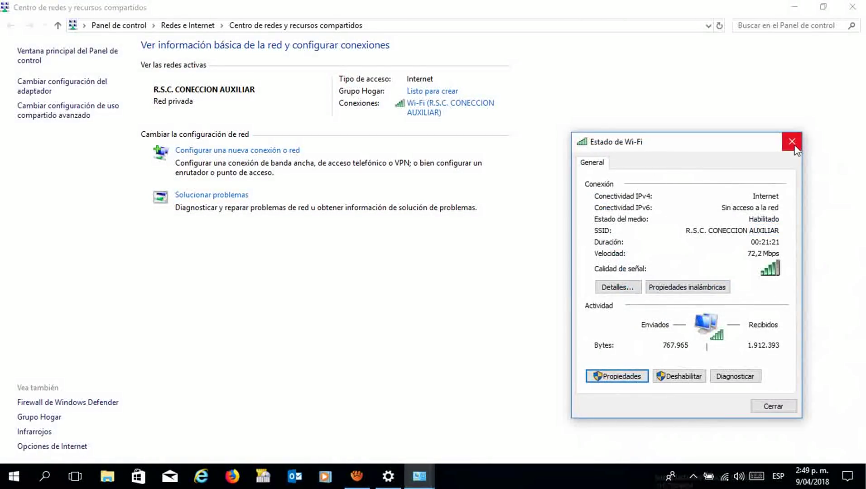
# - Close the Wi-Fi status dialog, the Centro de redes y recursos compartidos and the network settings window
pyautogui.click(795, 150)
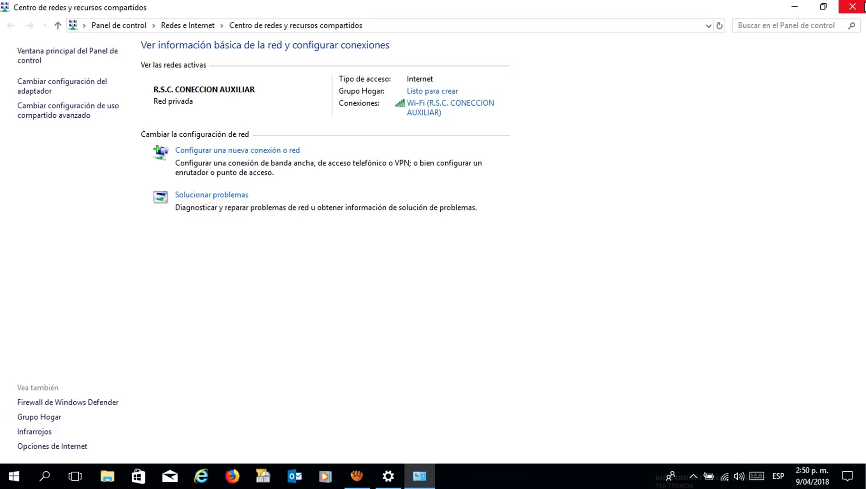
pyautogui.click(862, 7)
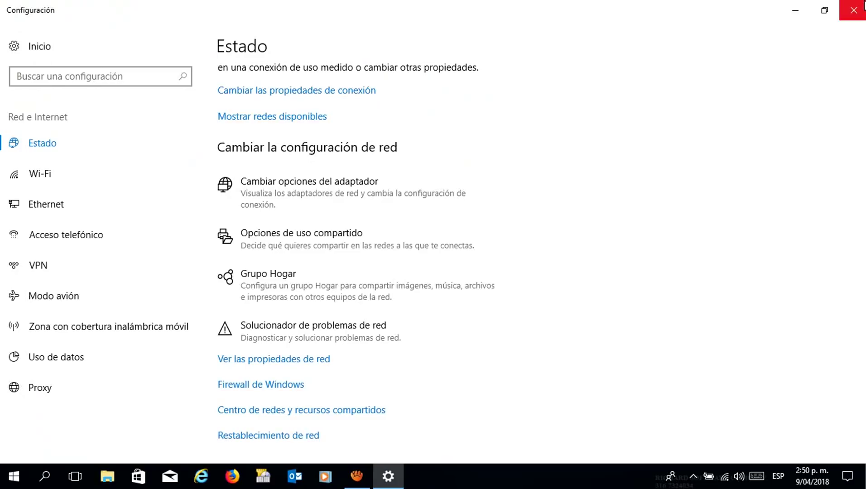
pyautogui.click(856, 6)
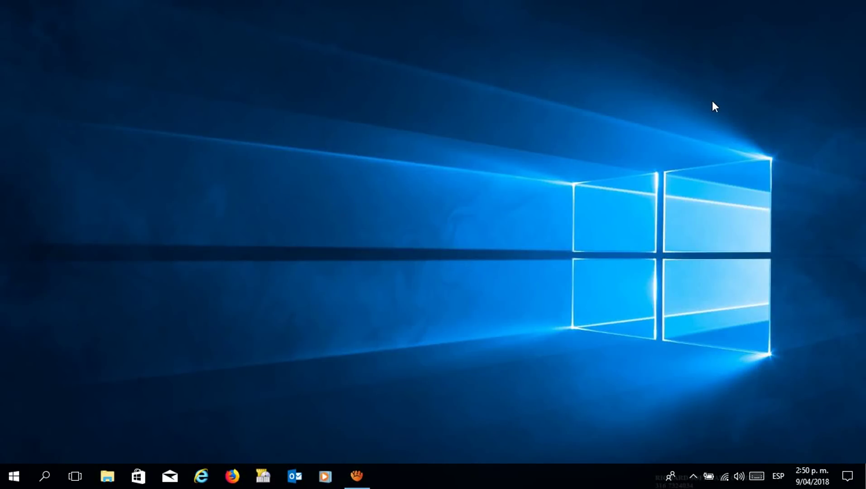